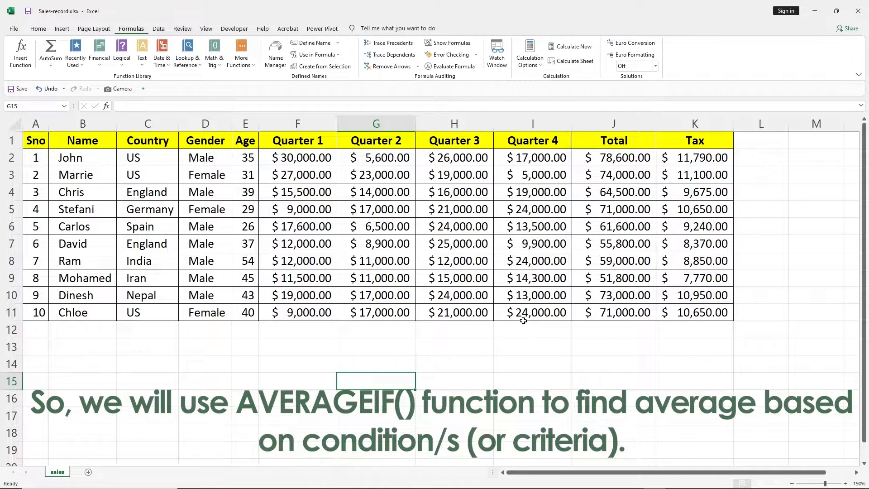
- Calculate the plain average of the Quarter 1 sales F2:F11 in cell C13 with the AVERAGE function
click(142, 360)
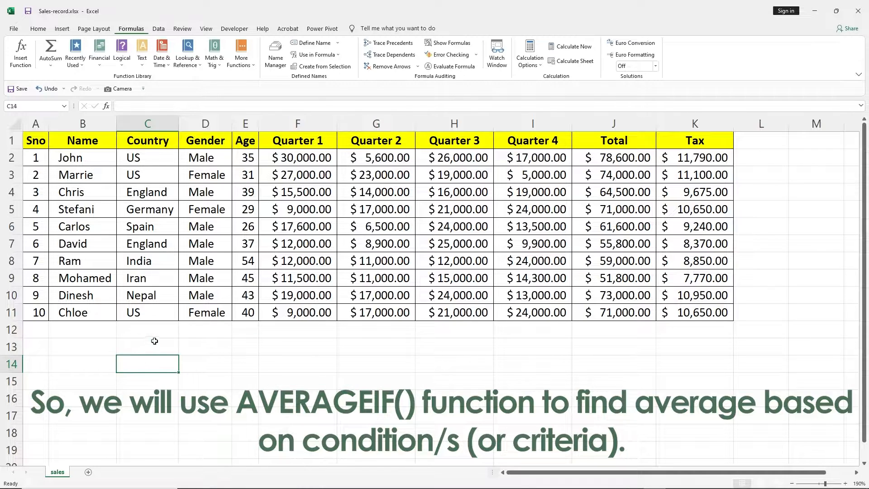
click(154, 341)
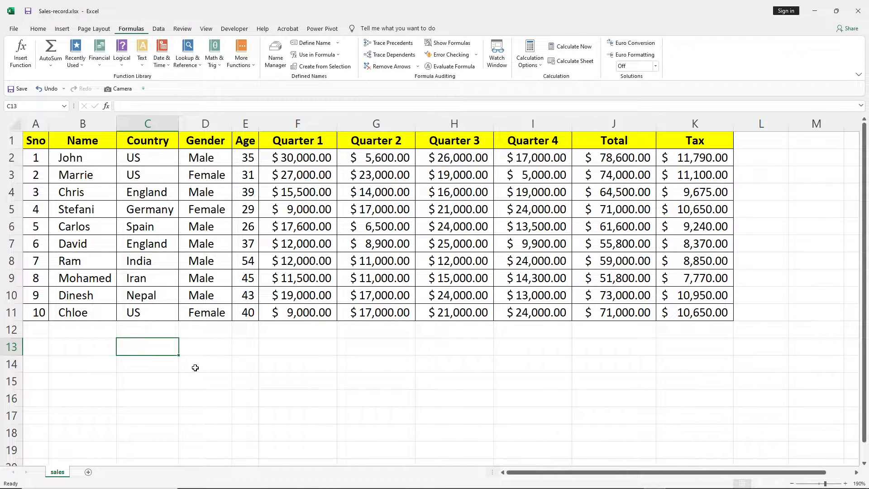
text(=AVE)
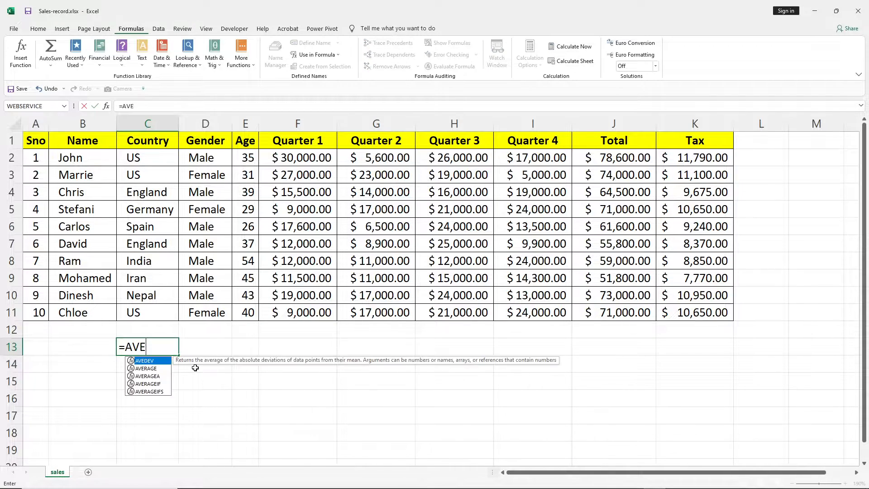
text(RAGE()
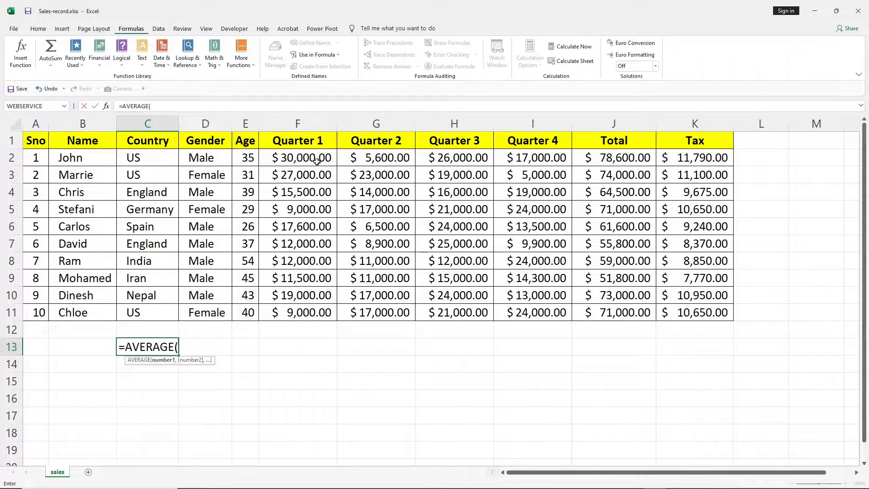
drag(316, 161, 300, 308)
key(Return)
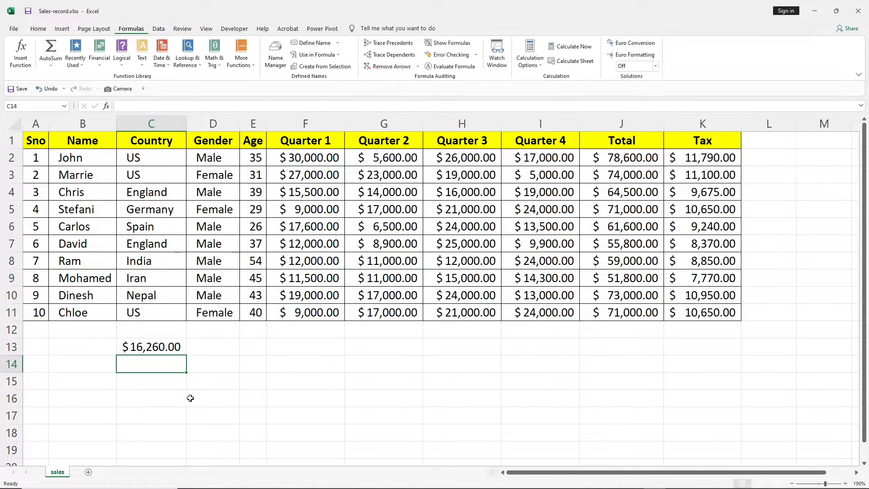
- Clear the average formula from cell C13
click(161, 347)
key(Delete)
click(207, 346)
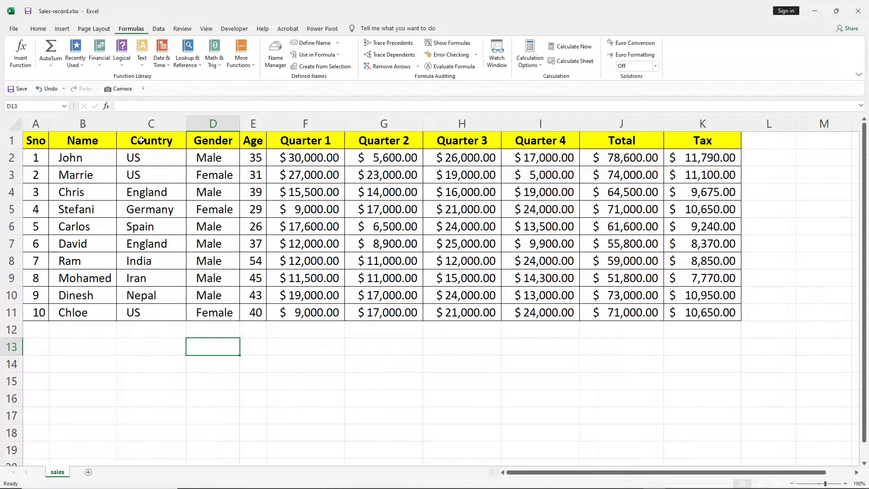
- Enter the label CONDITION 1 in cell B13 below the sales table
click(82, 346)
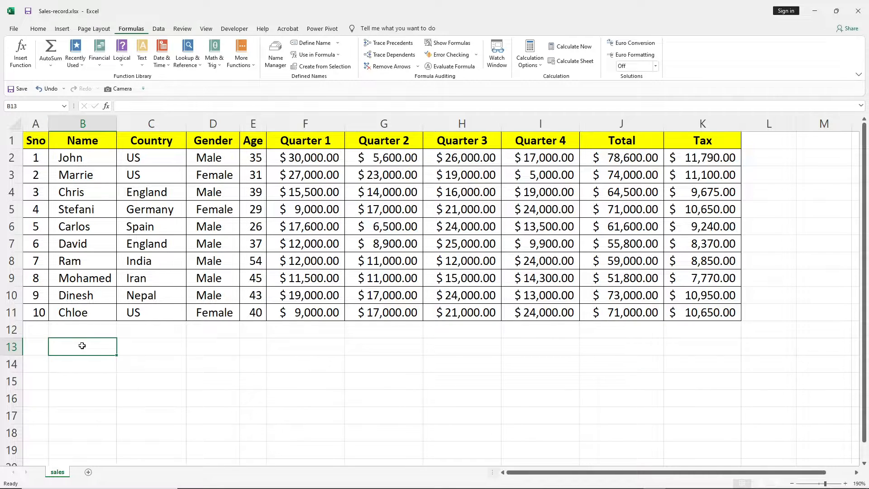
text(CONDITION )
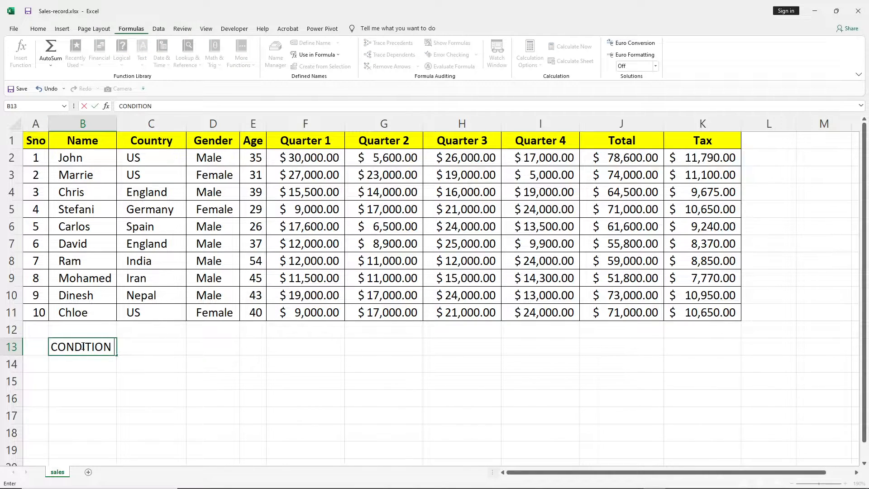
text(1)
key(Tab)
key(Tab)
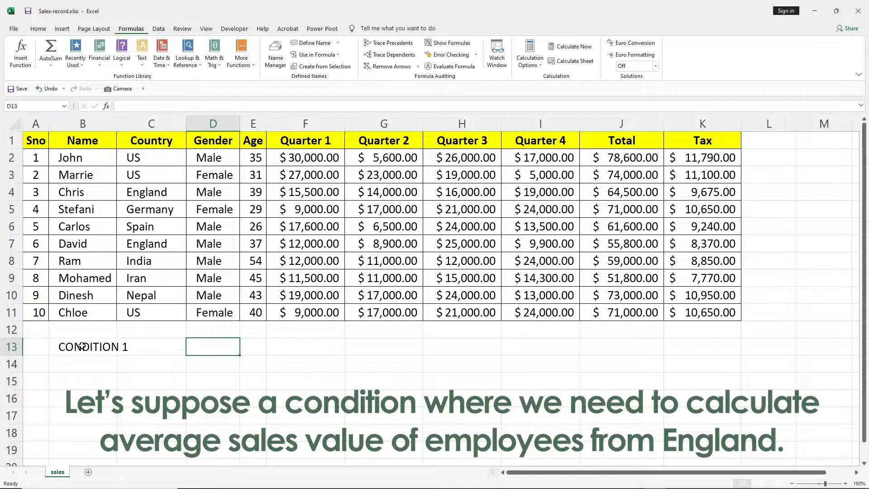
- Enter the criterion US+Male in cell D13 beside the condition label
text(US)
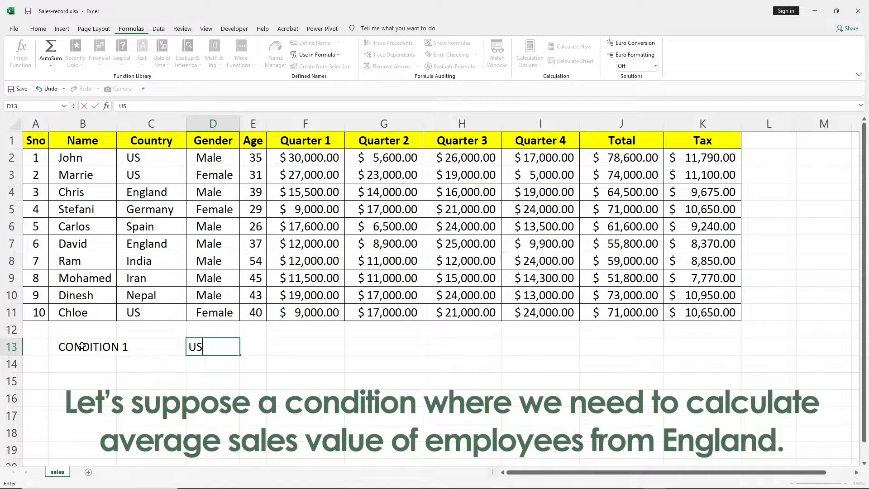
text(+Male)
key(Tab)
key(Tab)
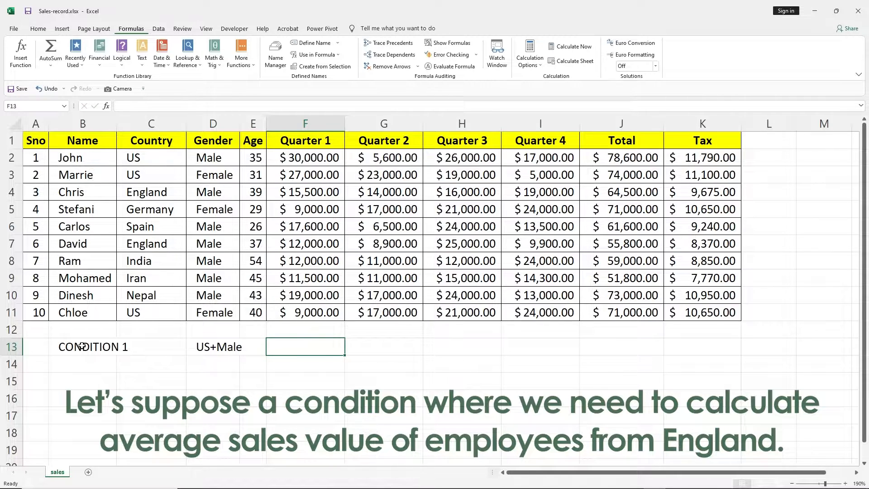
- Shorten the criterion in cell D13 to US
key(Left)
key(Left)
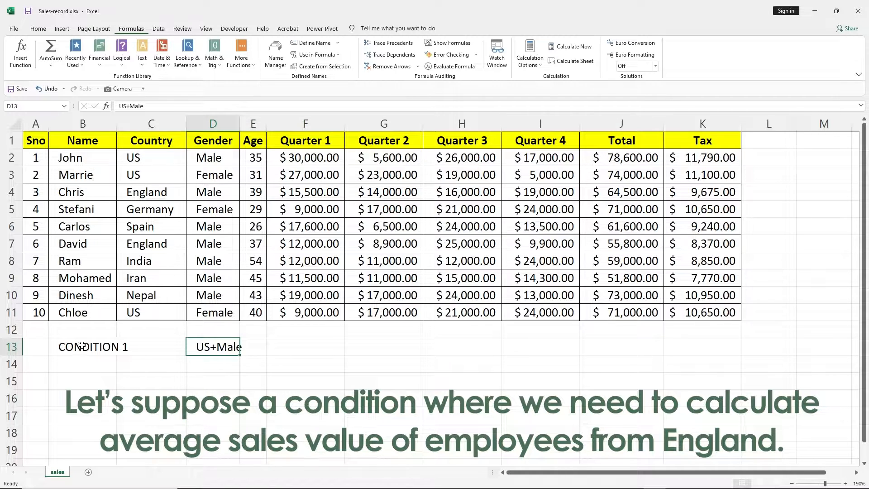
click(160, 108)
key(BackSpace)
key(BackSpace)
key(BackSpace)
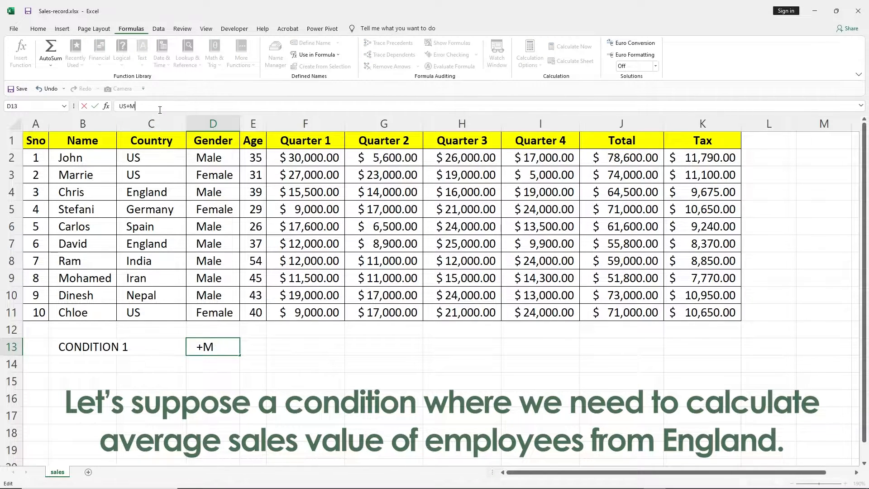
key(BackSpace)
key(BackSpace)
key(Return)
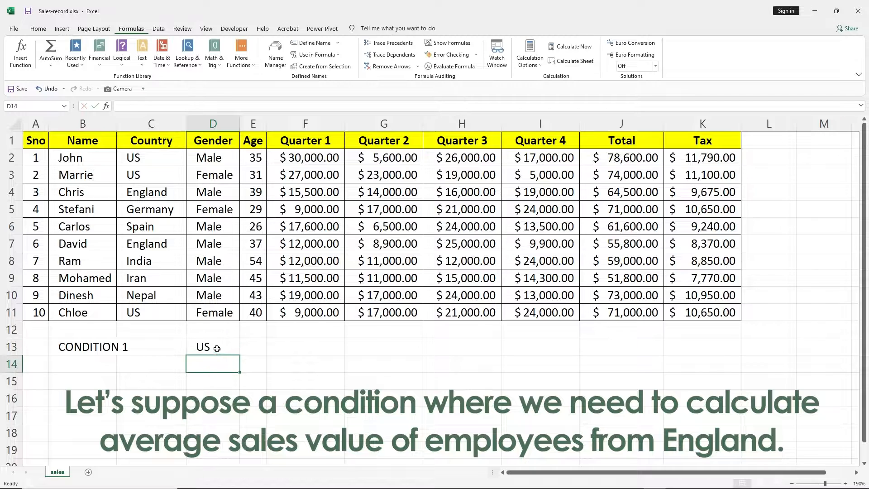
- Replace the criterion in cell D13 with England
click(218, 349)
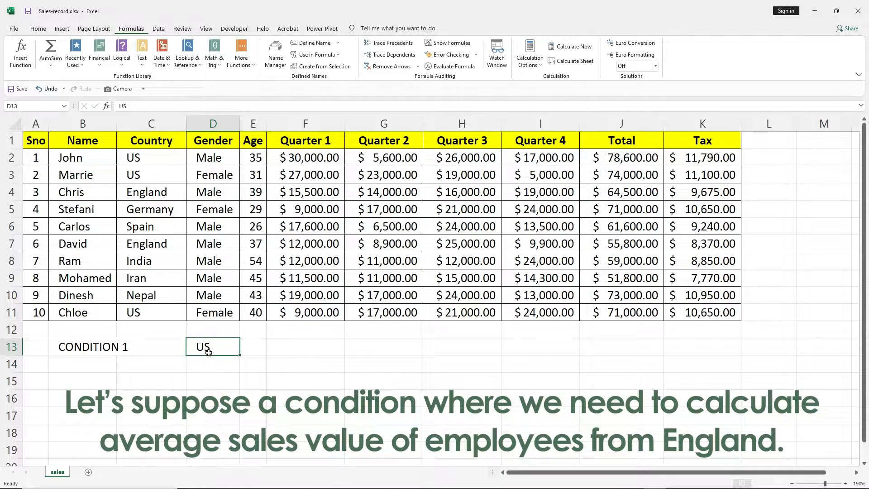
text(England)
key(Tab)
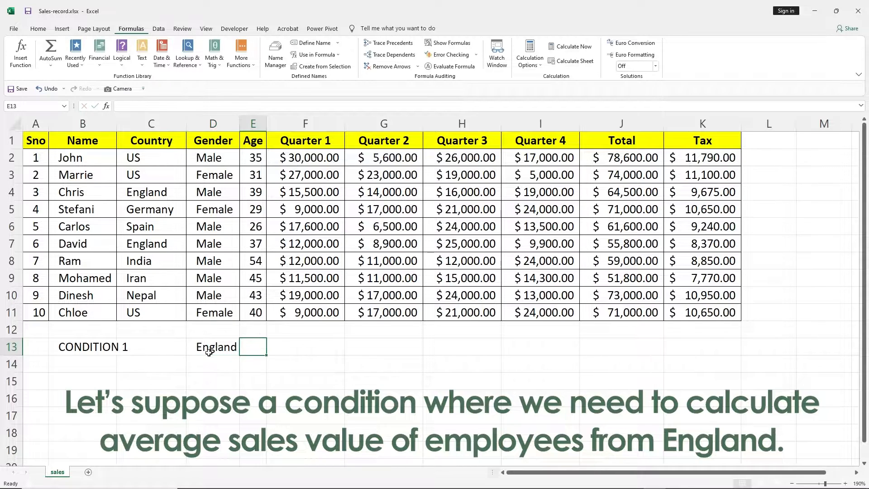
- Begin an AVERAGEIF formula in cell F13 with the Country column C1:C11 as its criteria range
key(Tab)
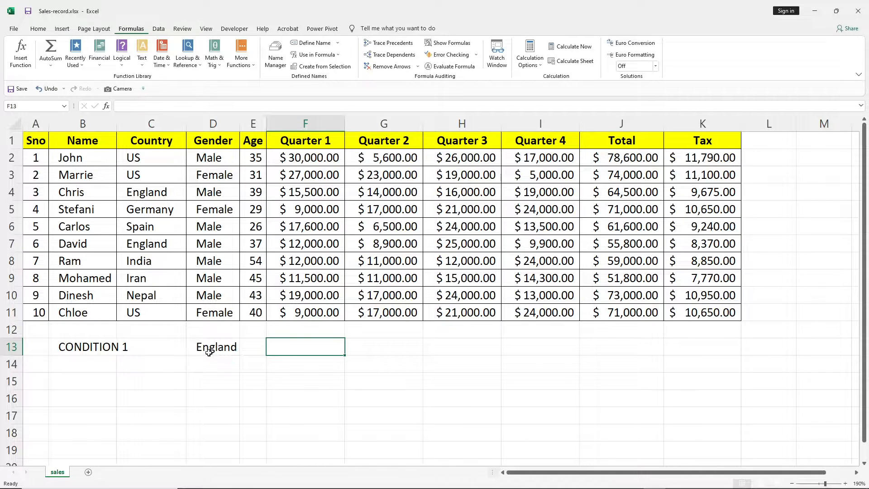
text(=)
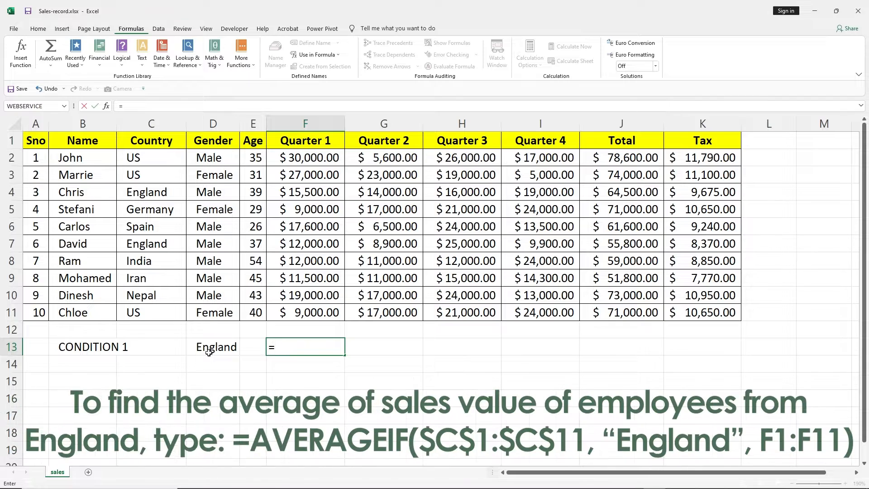
text(AVERAGE)
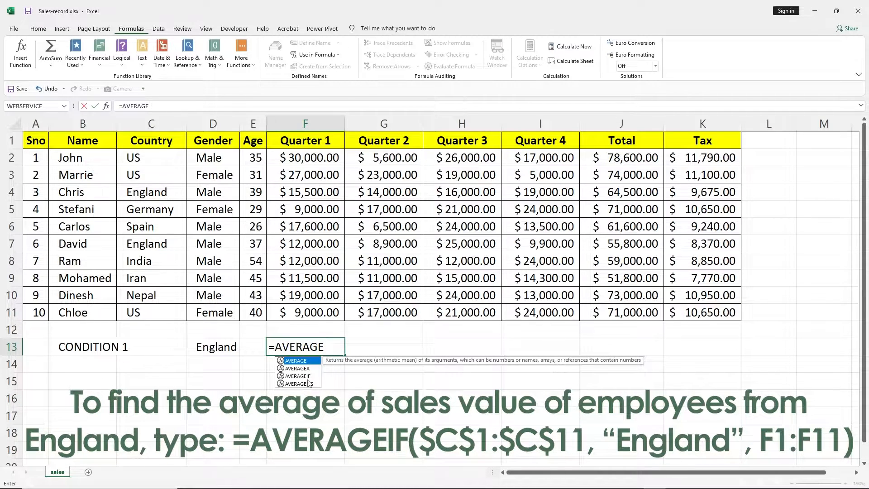
text(IF)
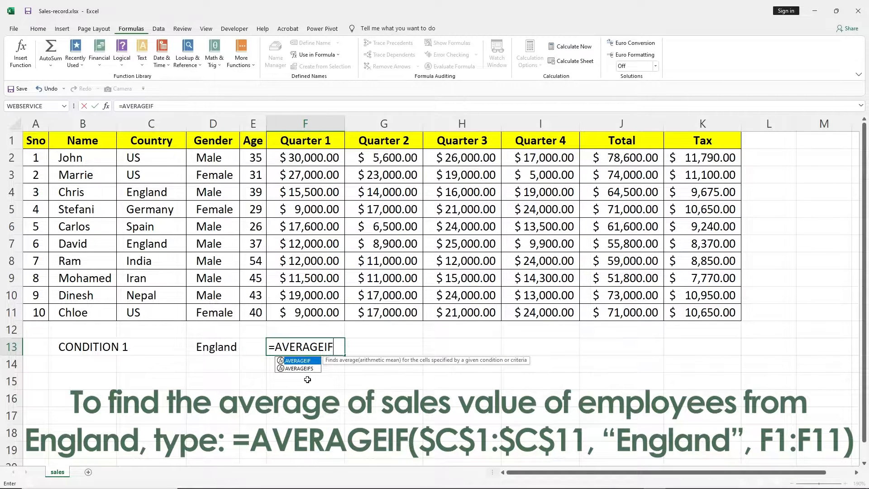
text(()
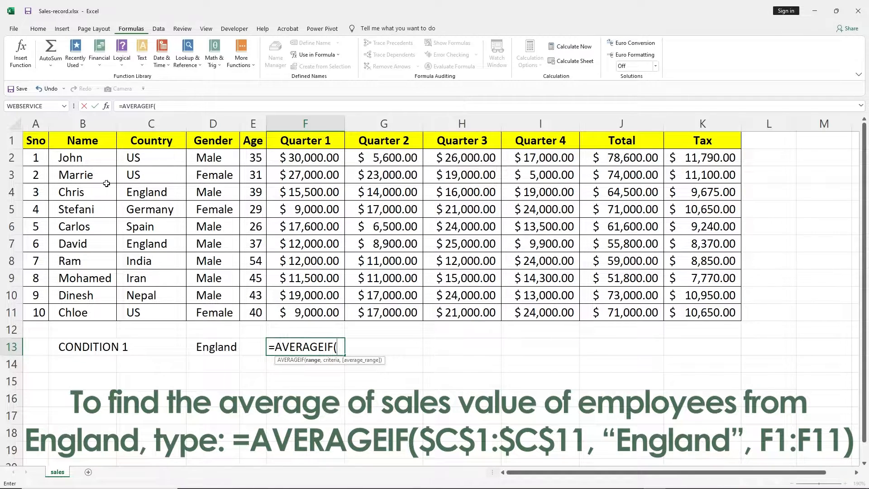
drag(153, 140, 150, 317)
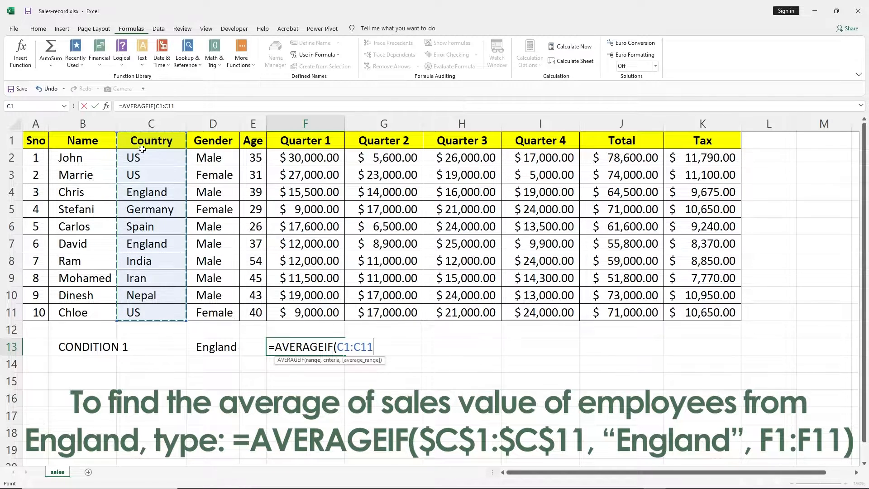
- Make the formula's criteria range absolute as $C$1:$C$11 and add a comma ready for the criteria
click(156, 107)
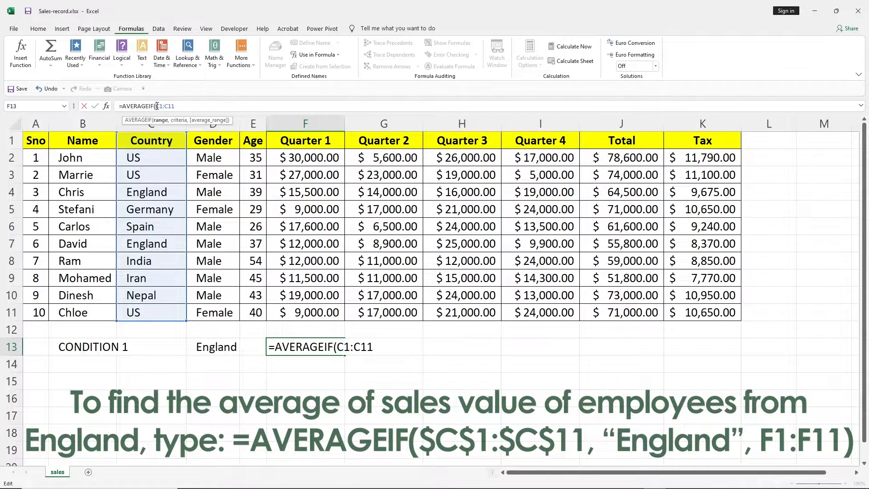
text($)
key(Right)
text($C)
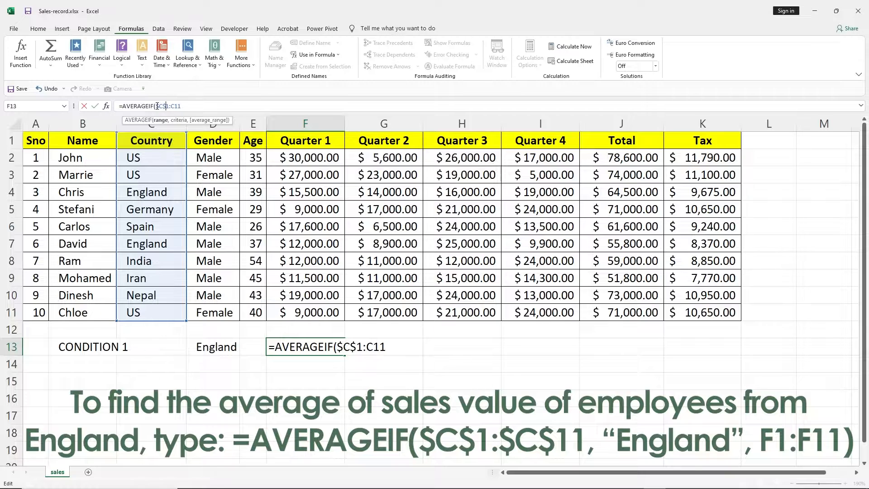
text($)
key(Right)
text($11,)
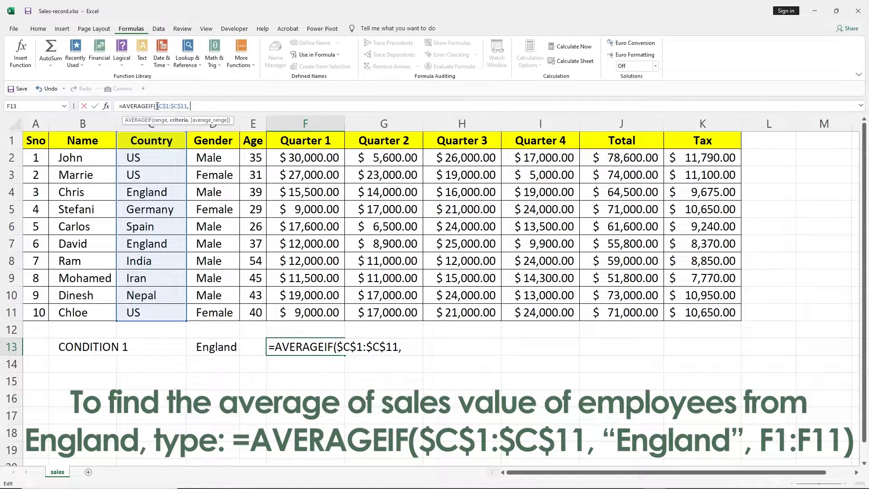
- Complete the AVERAGEIF formula with "England" as the criterion and Quarter 1 cells F1:F11 as the average range
text( "England",)
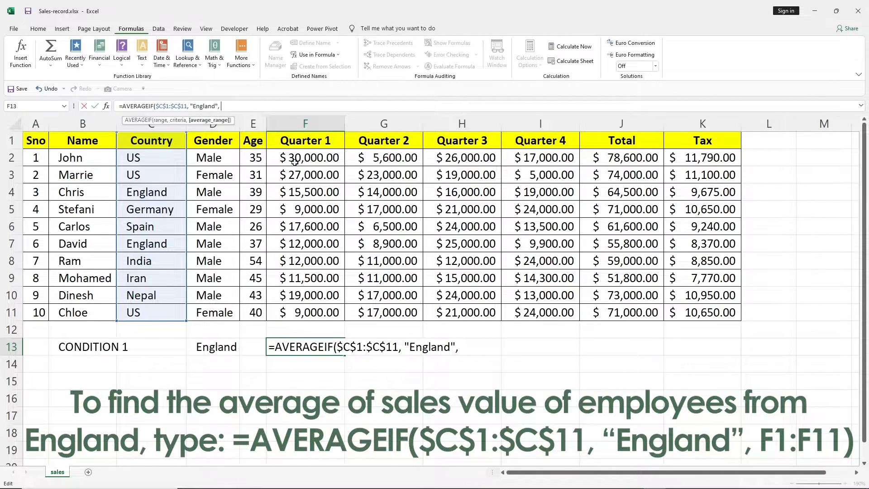
drag(294, 162, 295, 187)
drag(303, 135, 347, 317)
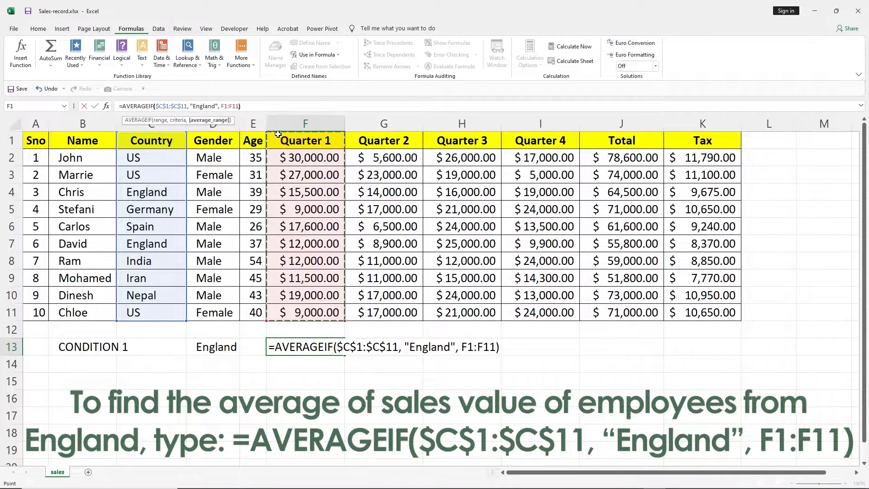
text())
key(Return)
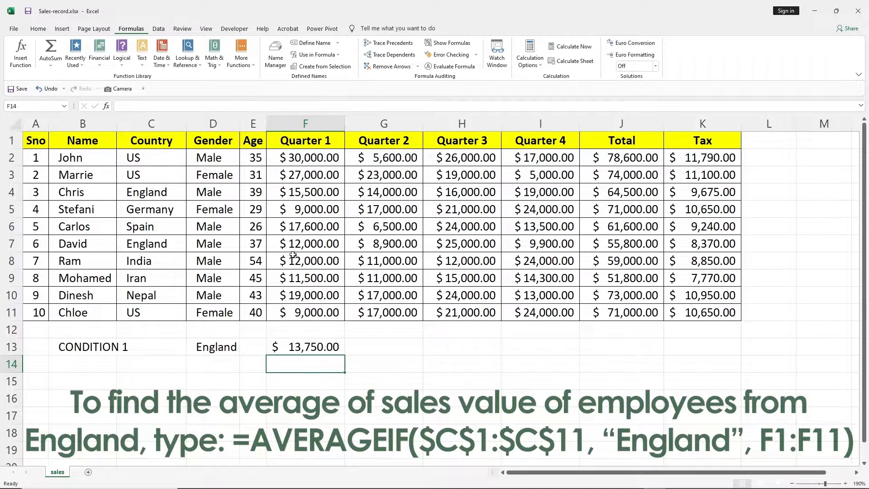
- Check the F13 result against the average of the two England employees' Quarter 1 sales in F4 and F7
click(312, 349)
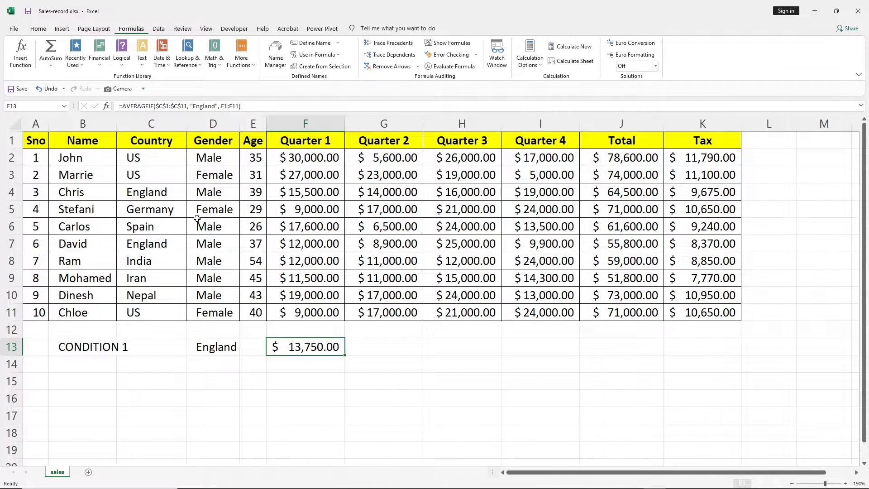
click(152, 193)
click(151, 247)
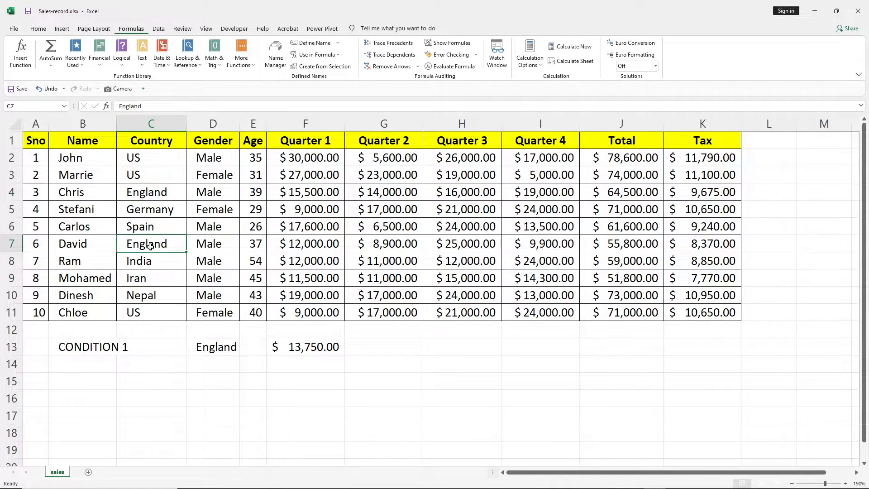
click(294, 193)
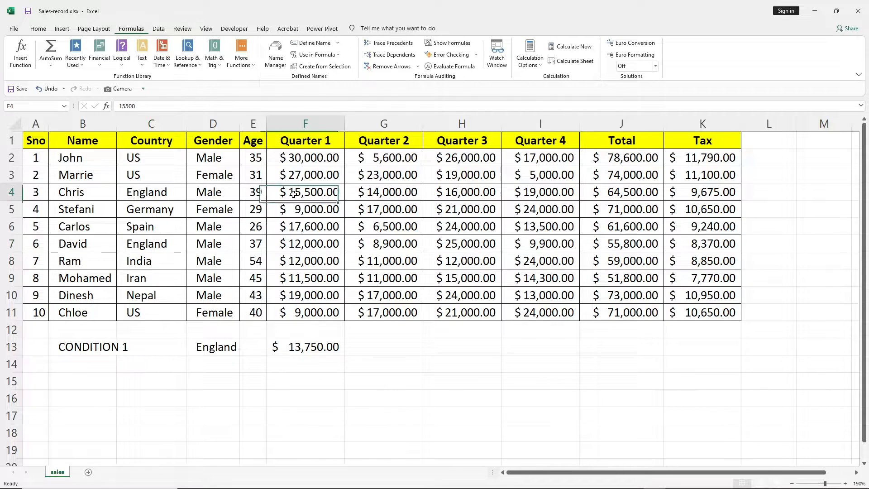
ctrl+click(293, 246)
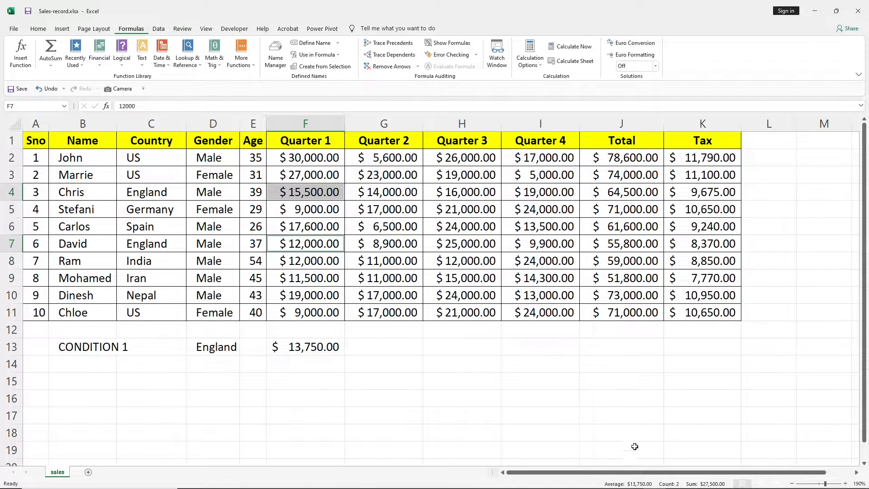
mouse_move(634, 486)
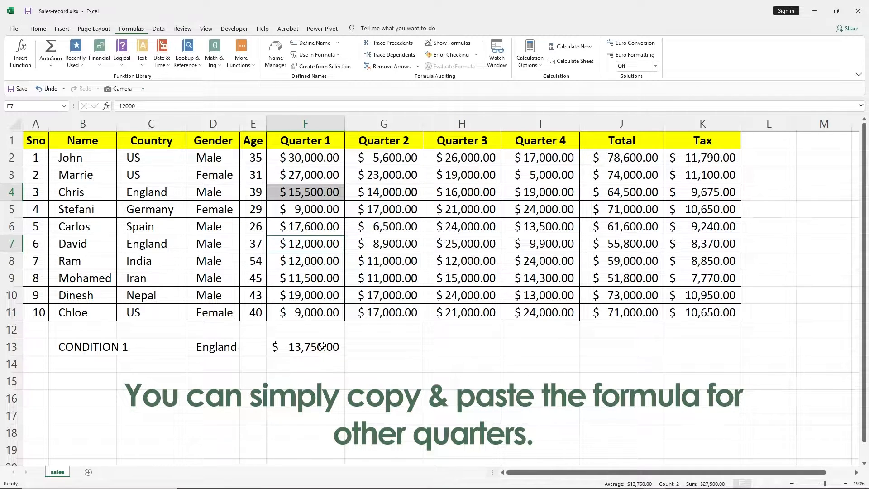
- Fill the AVERAGEIF formula from F13 across to K13 for the other quarters, Total and Tax
click(316, 363)
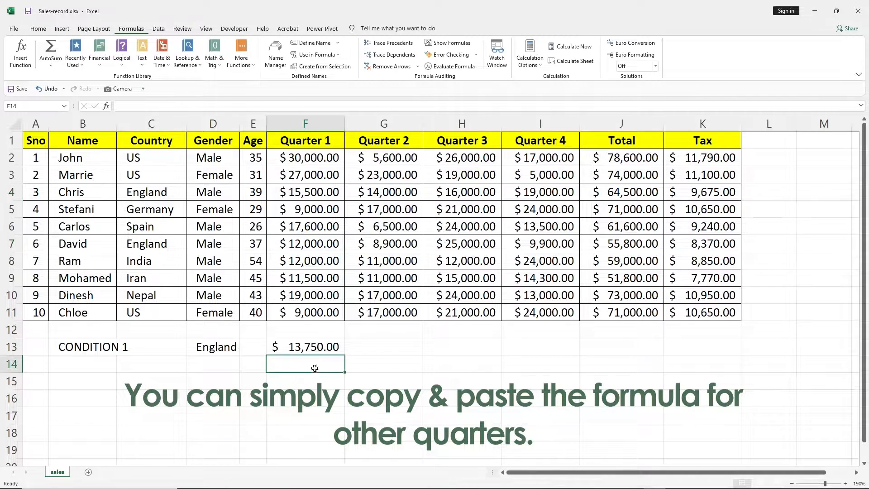
click(325, 346)
drag(346, 356, 736, 357)
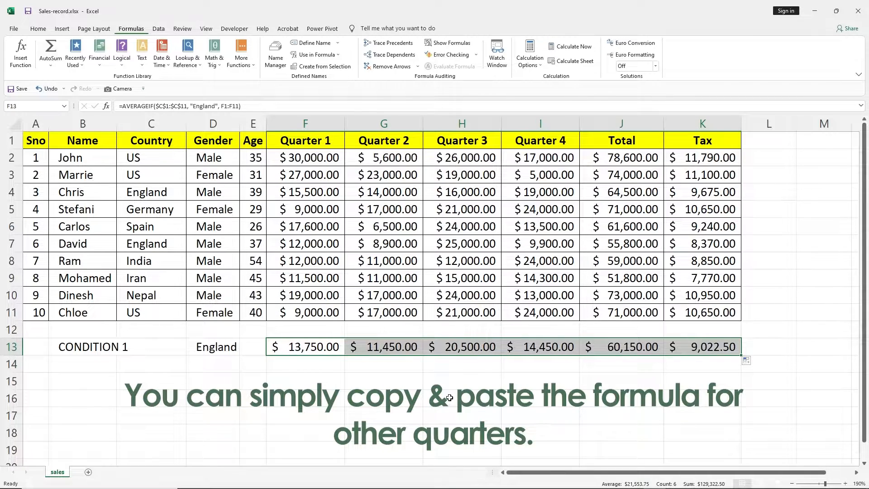
- Enter the label CONDITION 2 in cell B15, two rows below the first condition
click(453, 366)
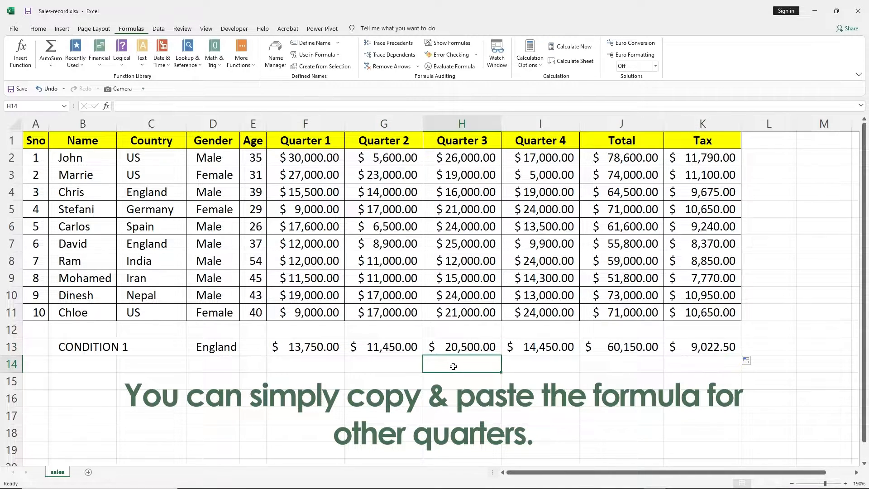
click(93, 379)
text(COND)
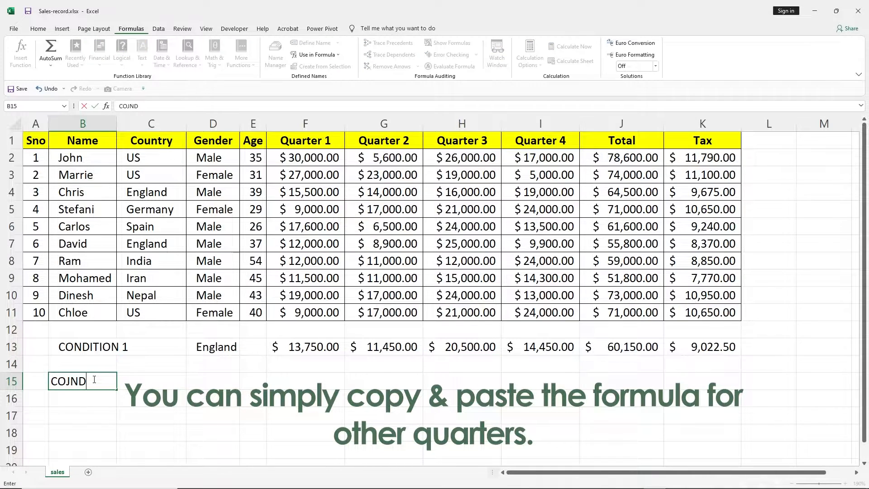
key(BackSpace)
key(BackSpace)
text(NDITION 2)
key(Tab)
- Enter US+Female in D15 as the description of the second condition
key(Tab)
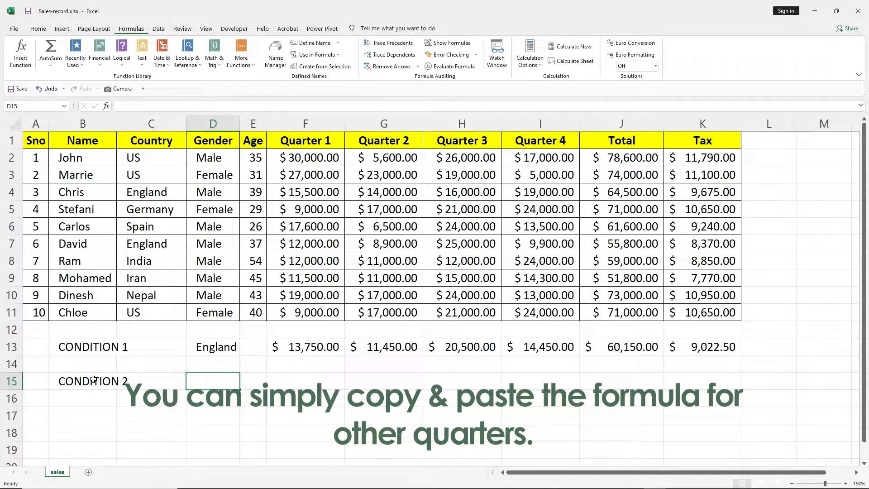
text(e)
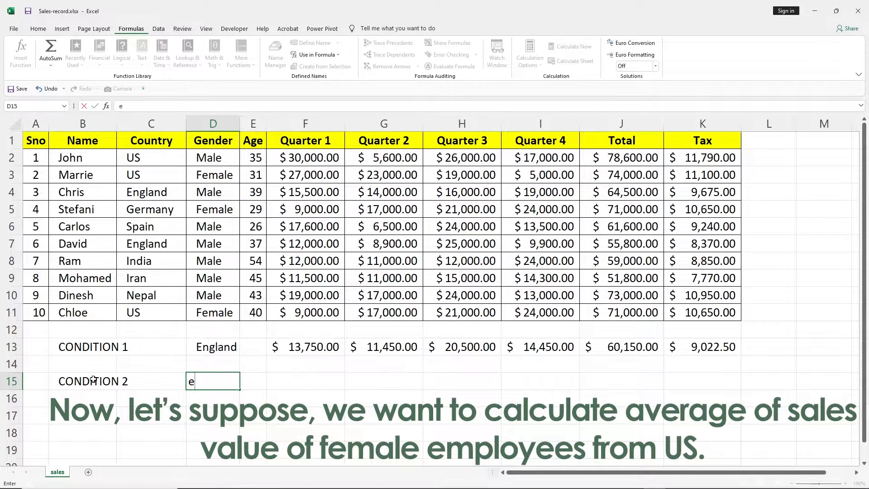
key(BackSpace)
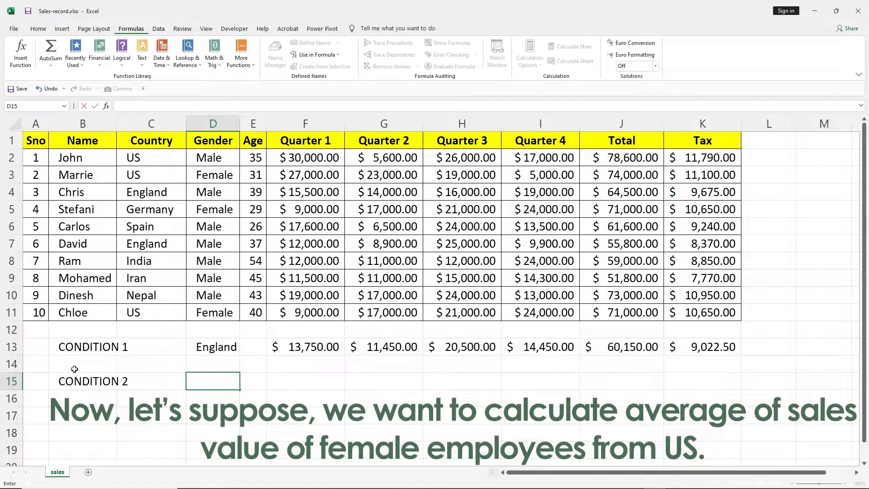
text(US)
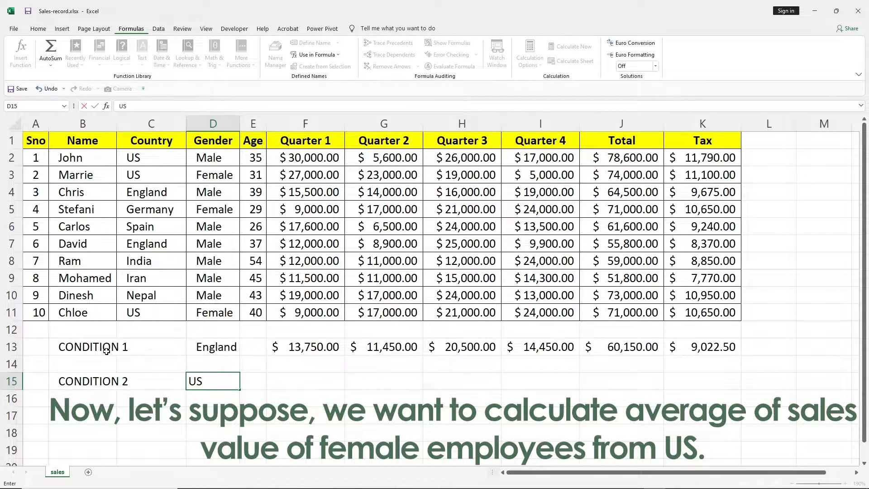
text(+Female)
key(ctrl+Return)
- Start an AVERAGEIFS formula in F15 with the Quarter 1 cells F1:F11 as the average range
key(Tab)
key(Tab)
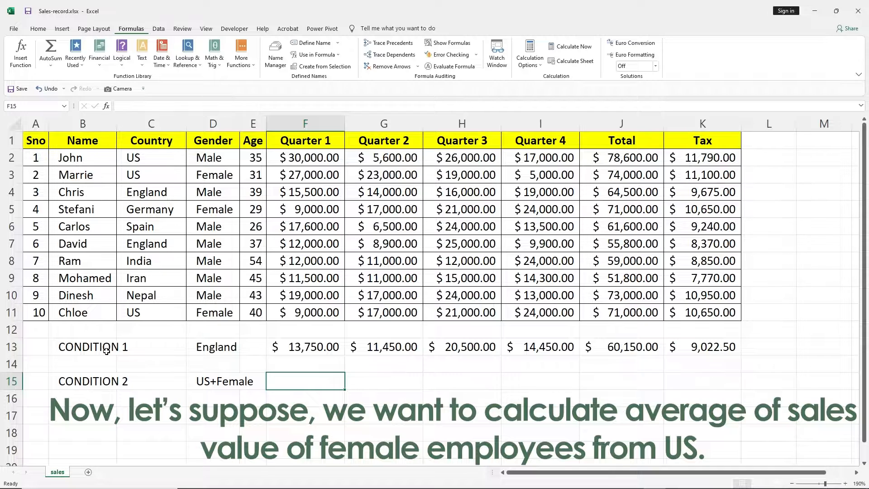
text(=AVER)
text(AGE)
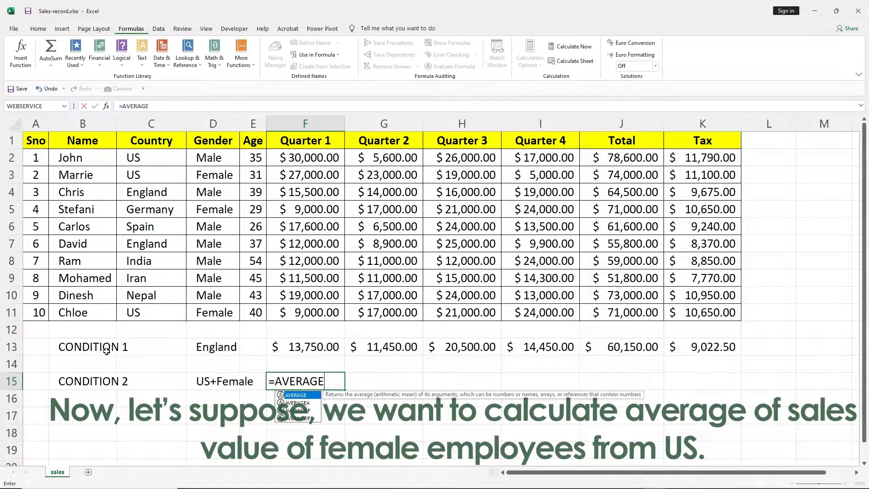
text(IF)
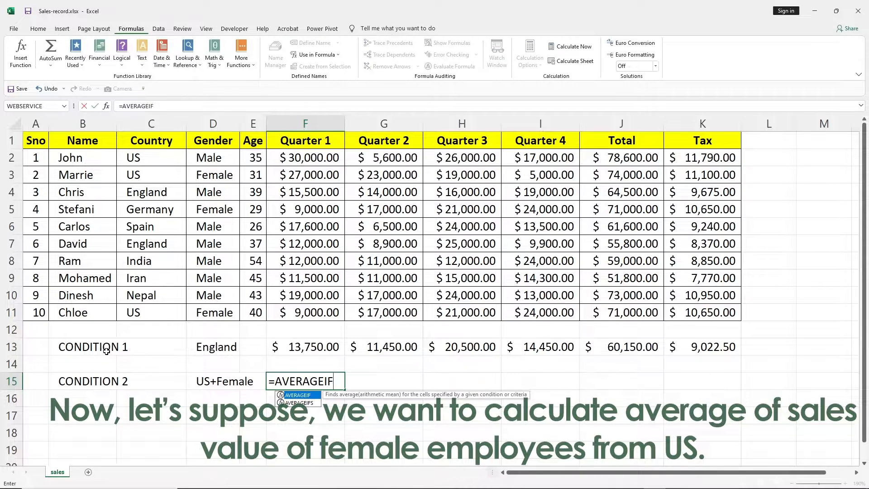
text(S)
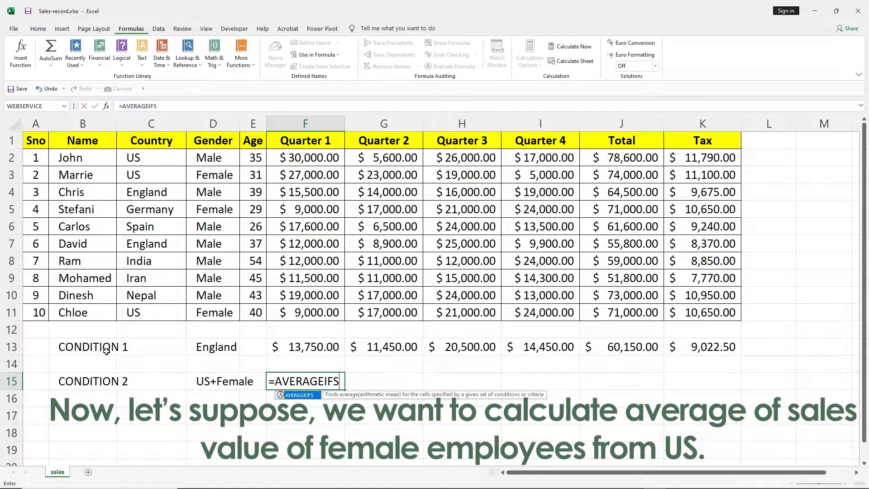
text(()
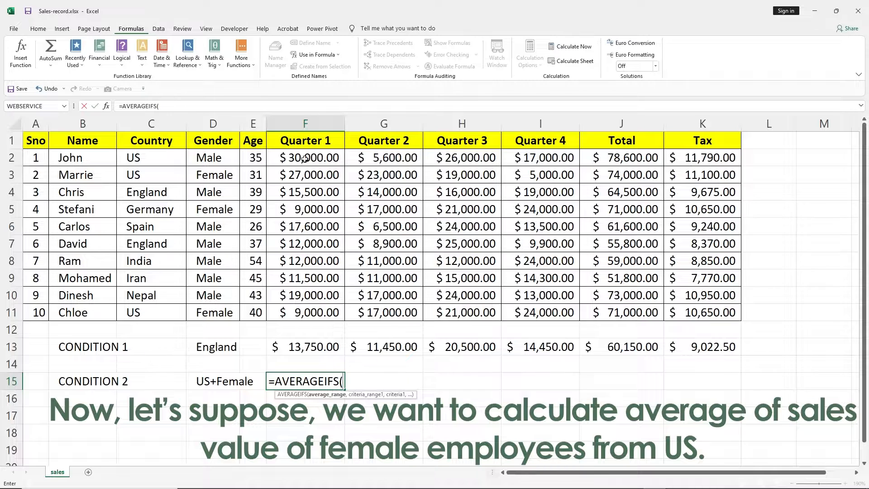
drag(309, 141, 310, 316)
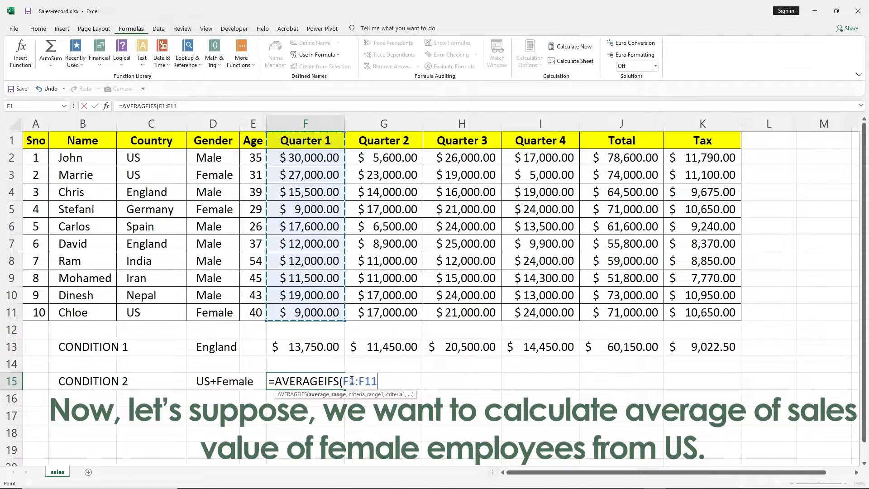
text(,)
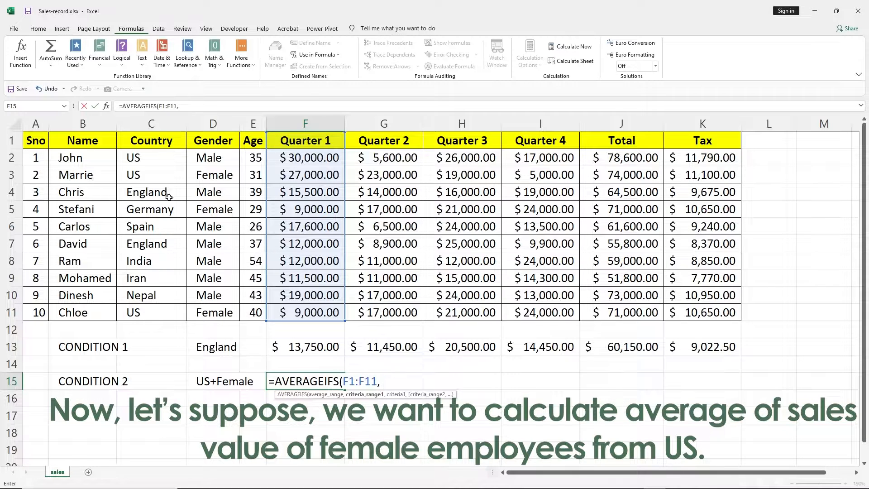
- Add the Country cells as the absolute first criteria range $C$1:$C$11 with "US" as its criterion
drag(158, 141, 156, 312)
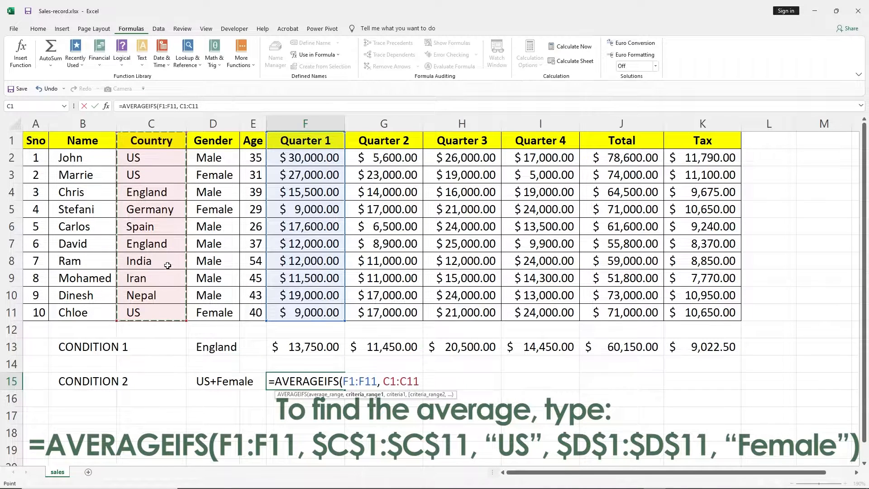
click(181, 105)
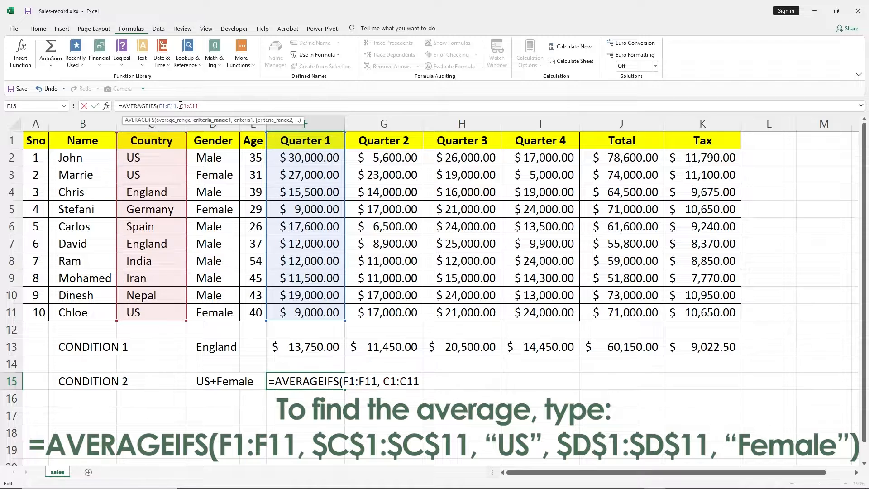
text($C$)
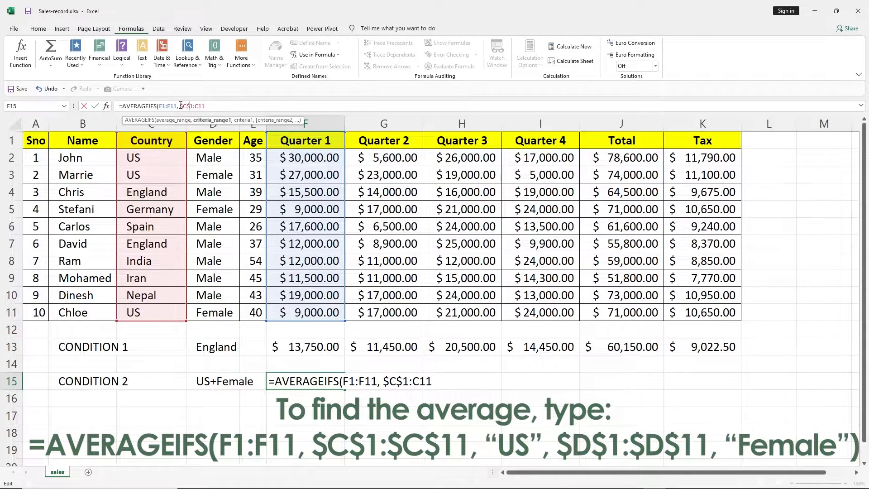
key(Right)
key(Right)
text($C$11, )
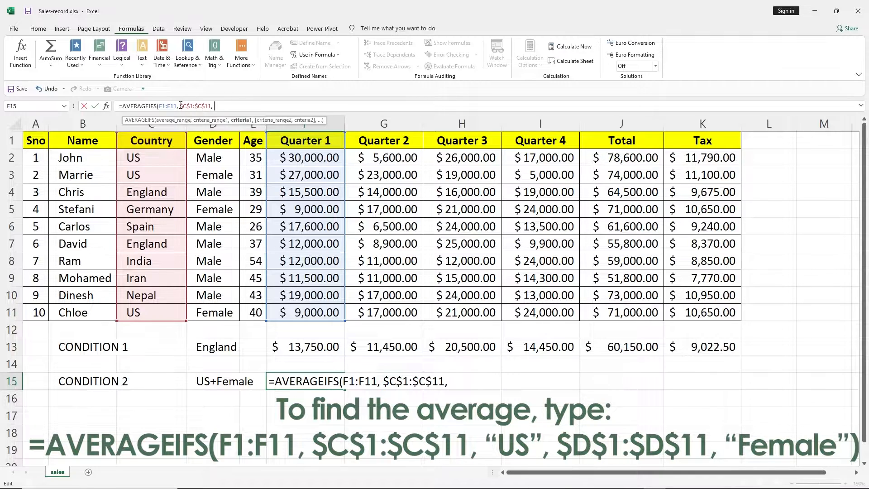
text("YU)
key(BackSpace)
key(BackSpace)
text(US",)
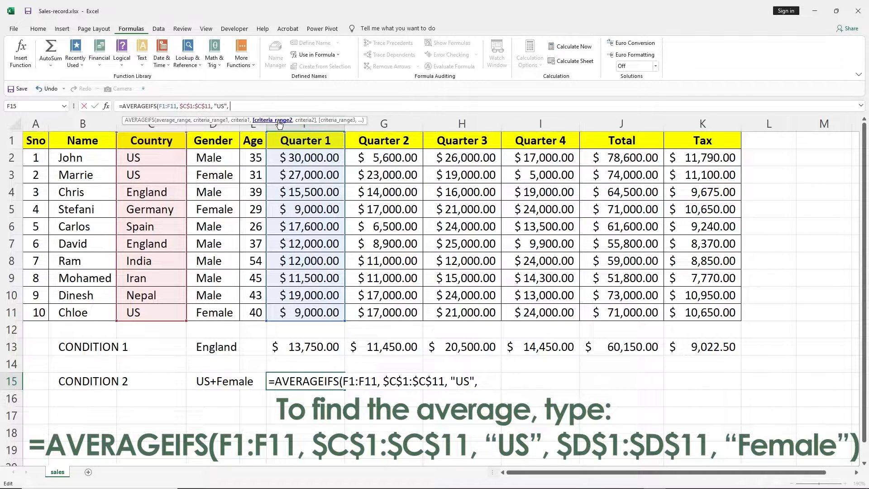
- Add the Gender cells as the formula's second criteria range and make it absolute as $D$1:$D$11
drag(216, 141, 212, 313)
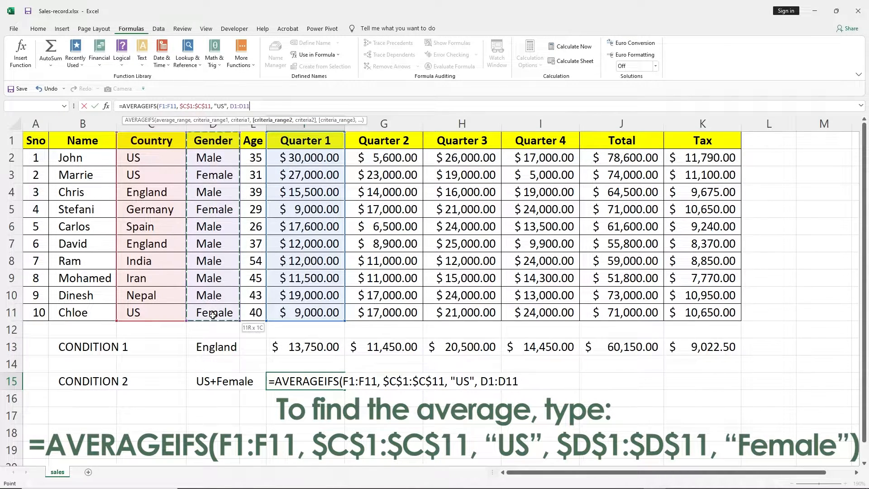
click(230, 108)
text($)
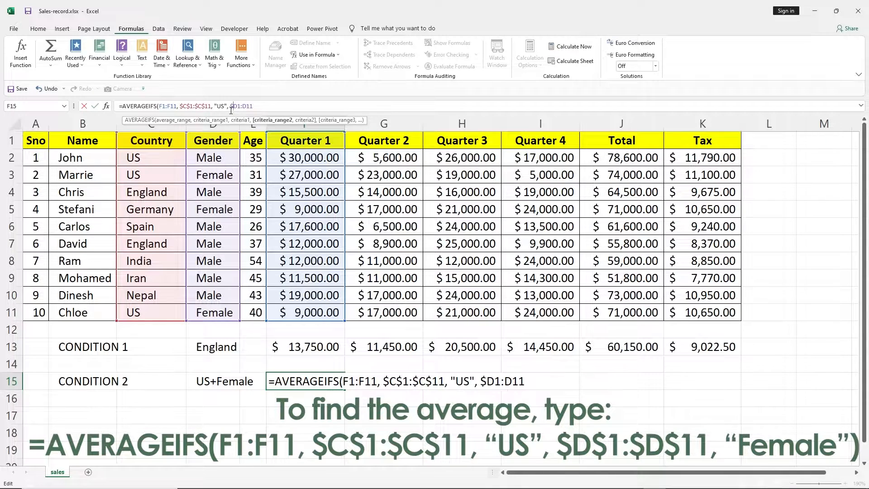
key(Right)
text($)
key(Right)
key(Right)
text($)
key(Right)
text($)
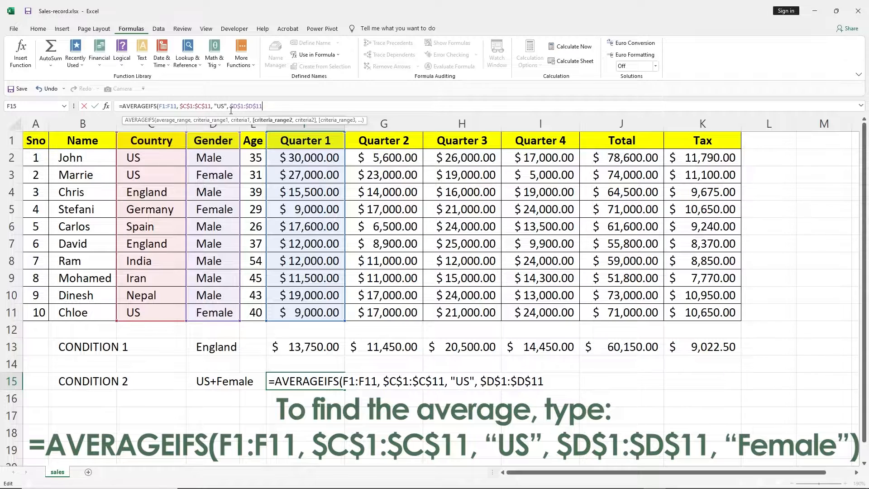
- Complete the AVERAGEIFS formula with "Female" as the second criterion
text(, ")
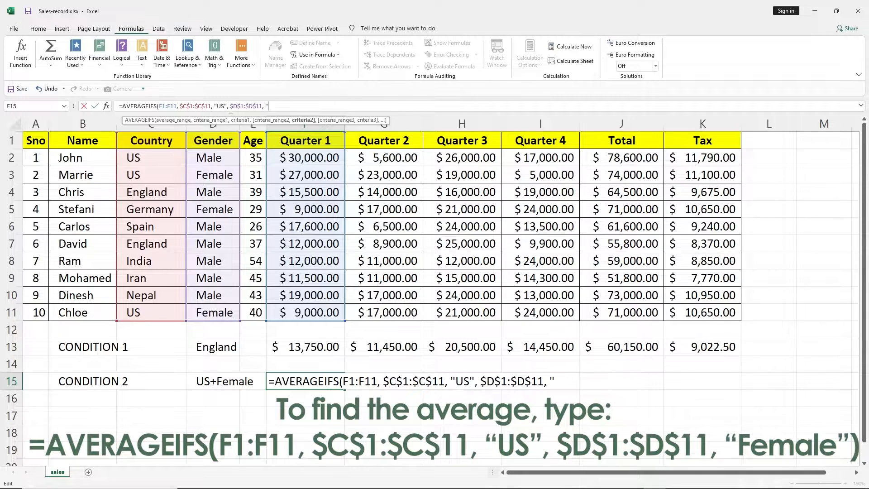
text(Female"))
key(Return)
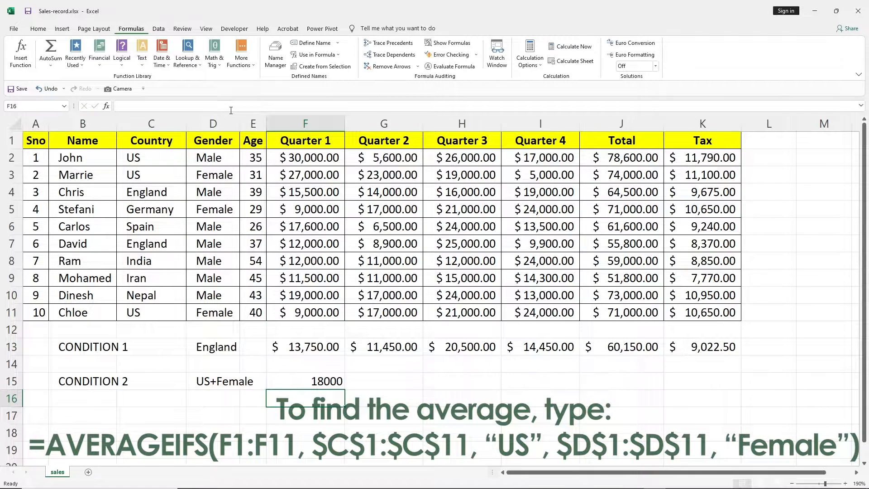
- Check the F15 result against the average of the two US female employees' Quarter 1 sales in F3 and F11
click(305, 383)
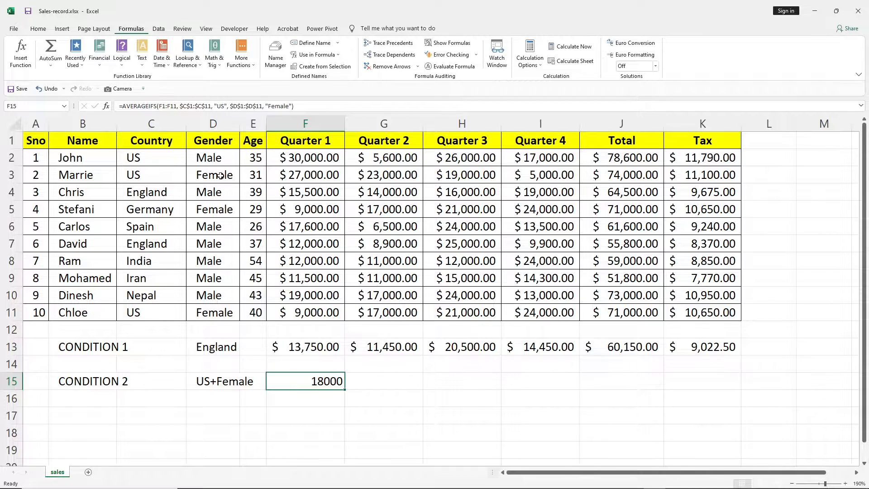
click(11, 175)
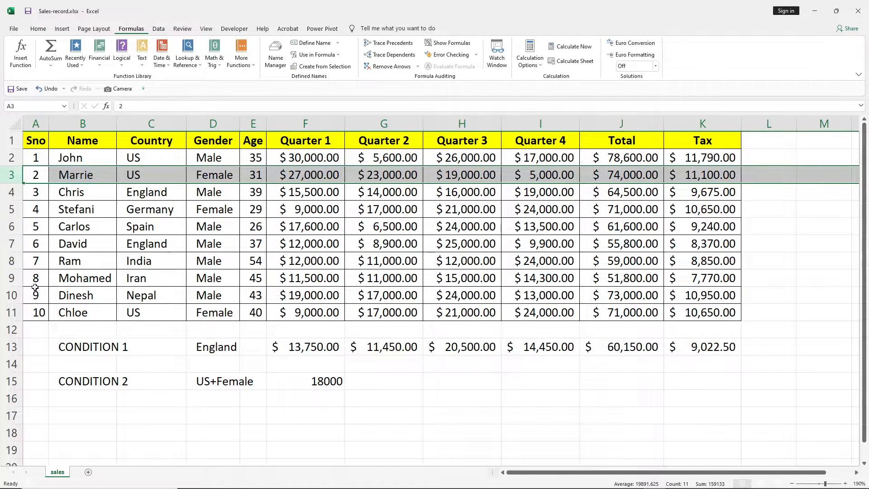
shift+click(15, 315)
click(105, 223)
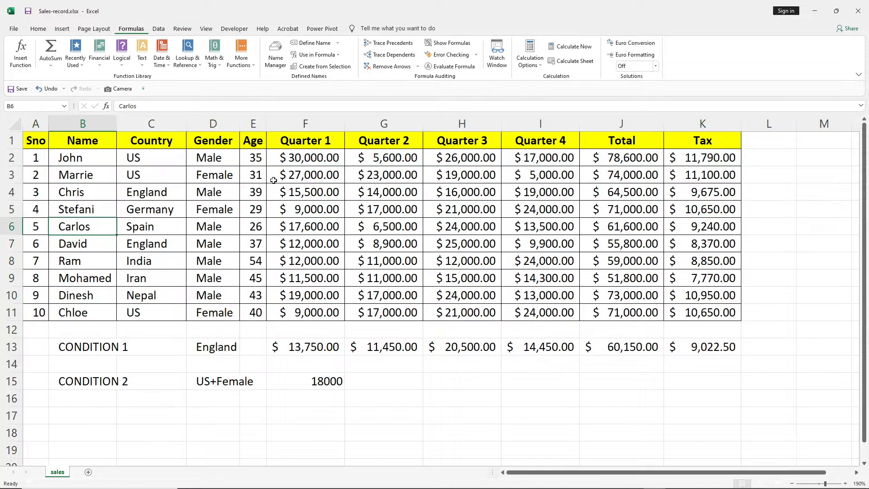
click(292, 175)
click(217, 178)
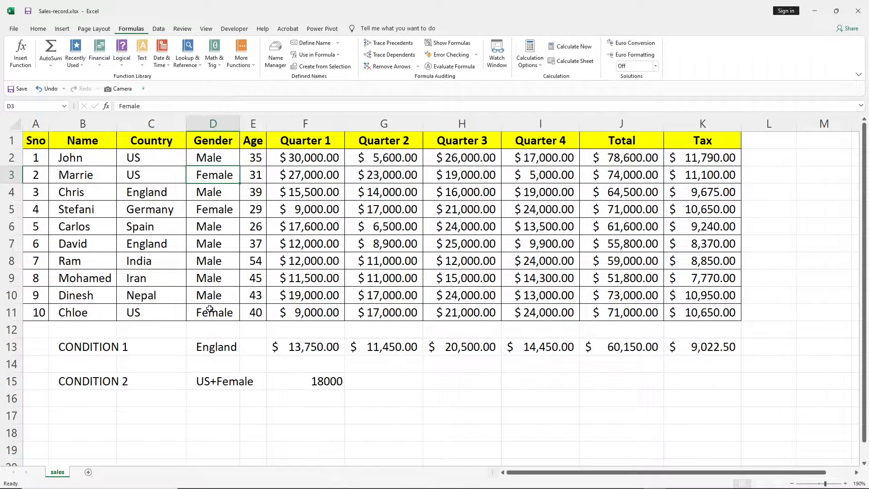
click(311, 177)
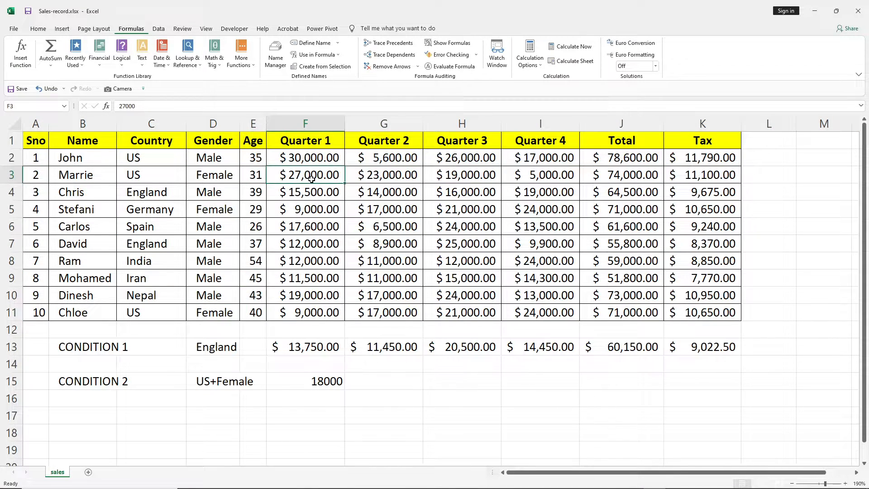
ctrl+click(303, 315)
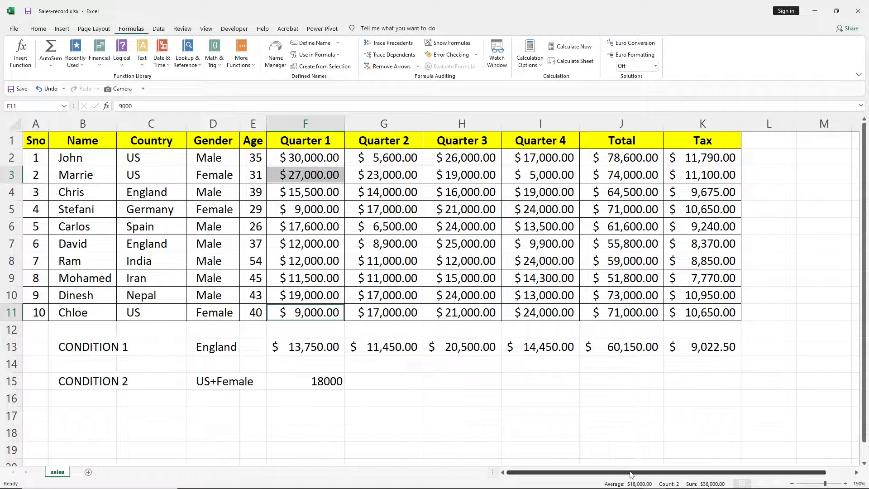
click(321, 385)
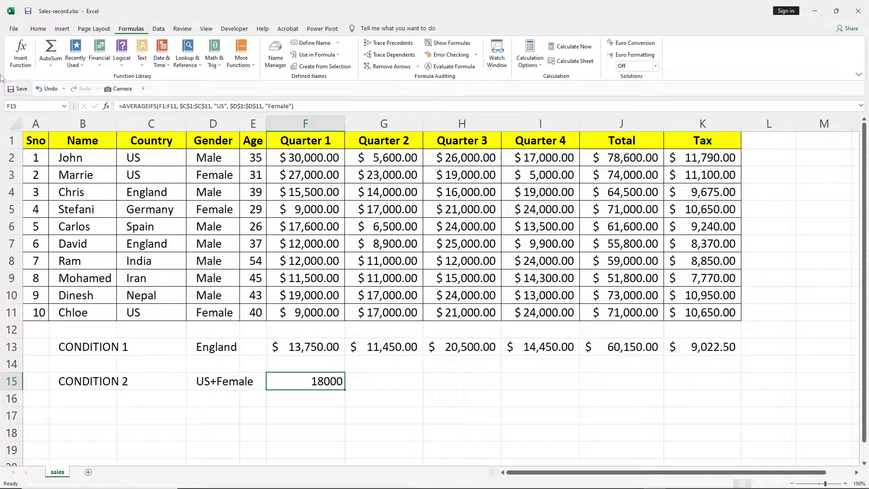
- Copy the accounting format from F13 to F15 with Format Painter
click(38, 32)
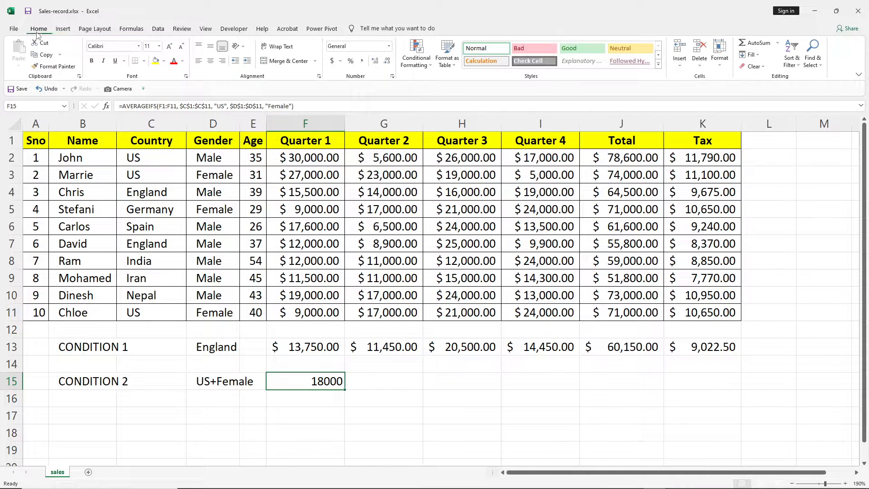
click(314, 350)
click(54, 66)
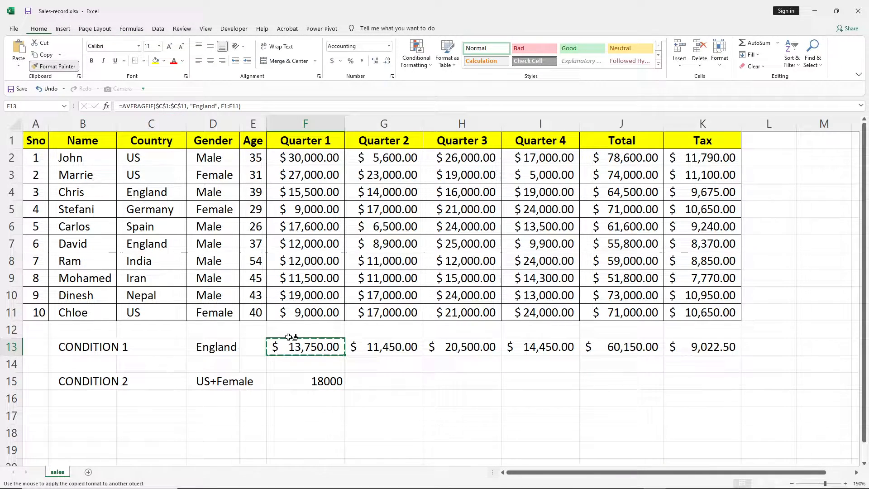
click(305, 380)
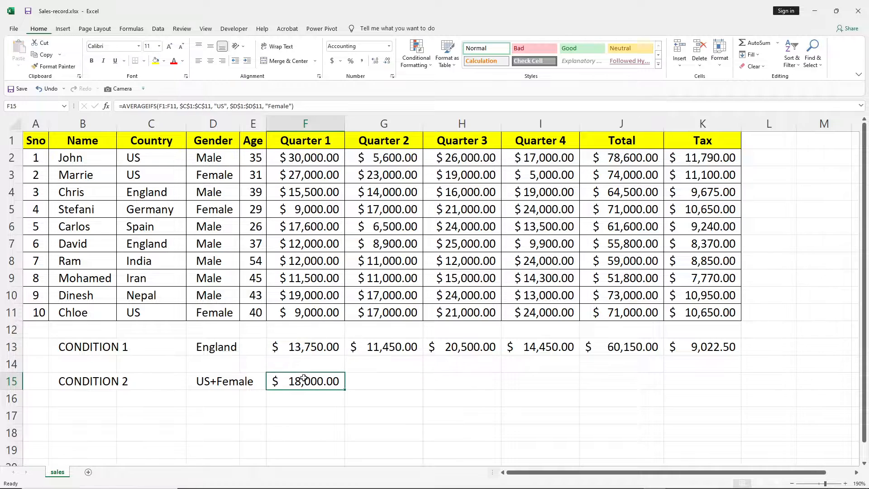
click(319, 398)
- Fill the AVERAGEIFS formula from F15 across to K15 for the other quarters, Total and Tax
click(320, 383)
drag(345, 390, 741, 379)
click(463, 400)
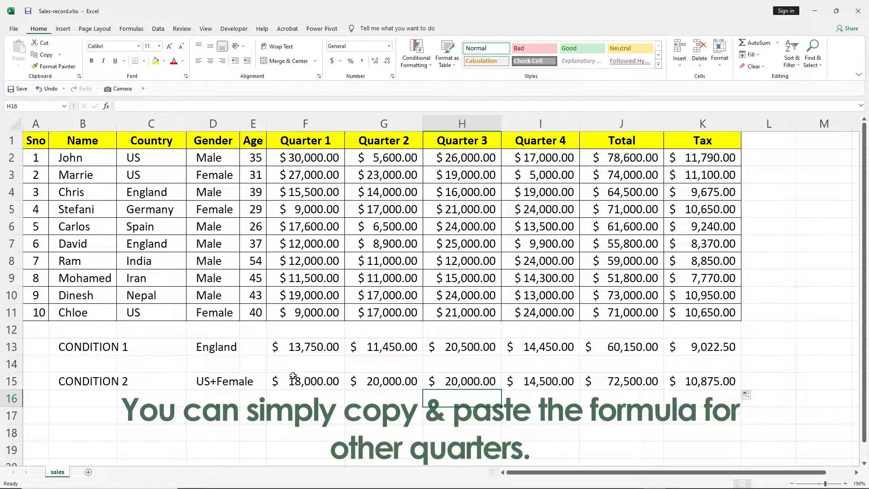
- Review the England and US+Female condition rows, comparing the AVERAGEIF formula in F13 with the AVERAGEIFS formula in F15
click(225, 347)
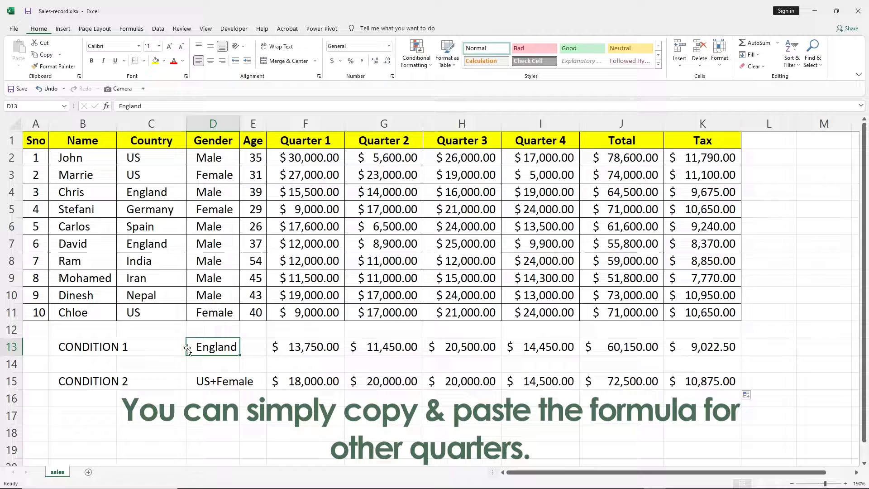
click(308, 348)
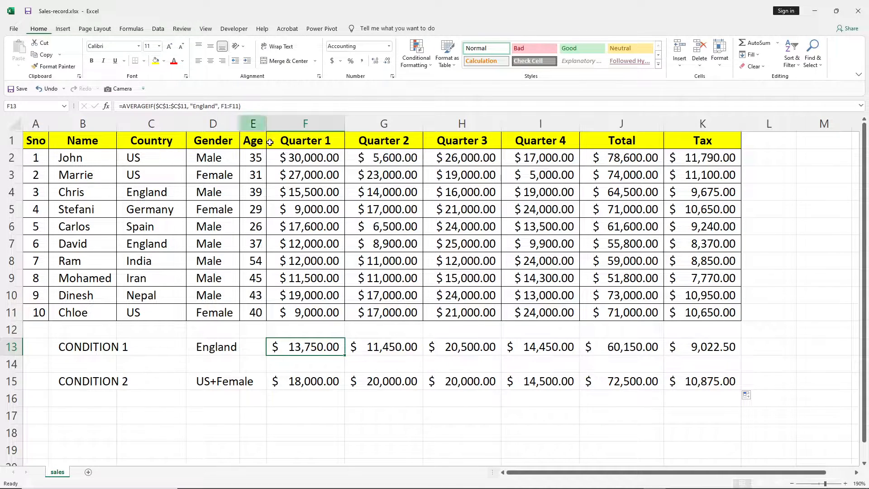
click(308, 381)
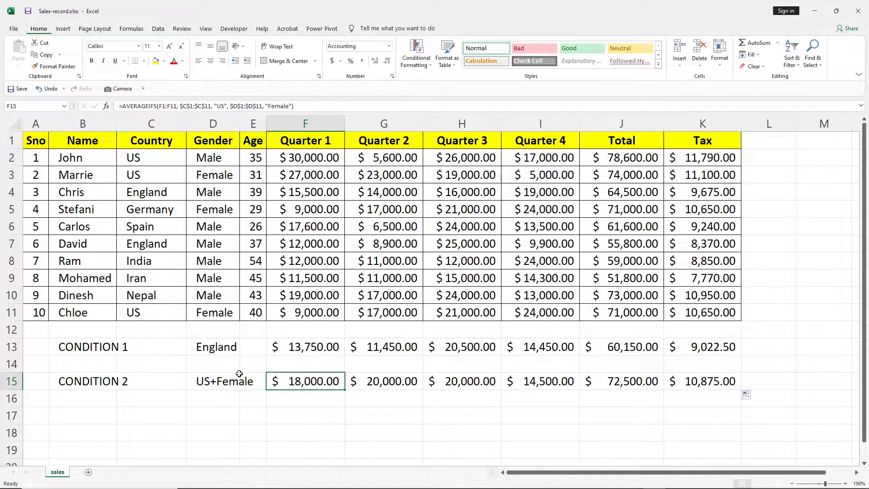
click(230, 381)
click(103, 347)
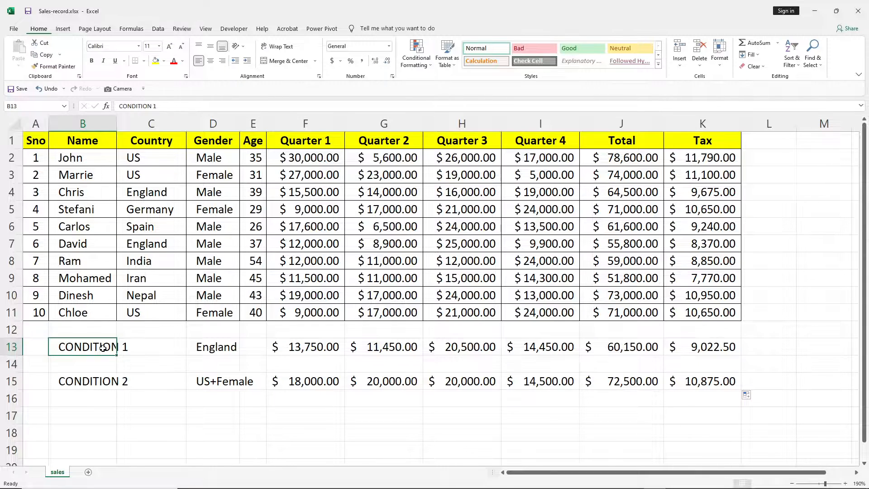